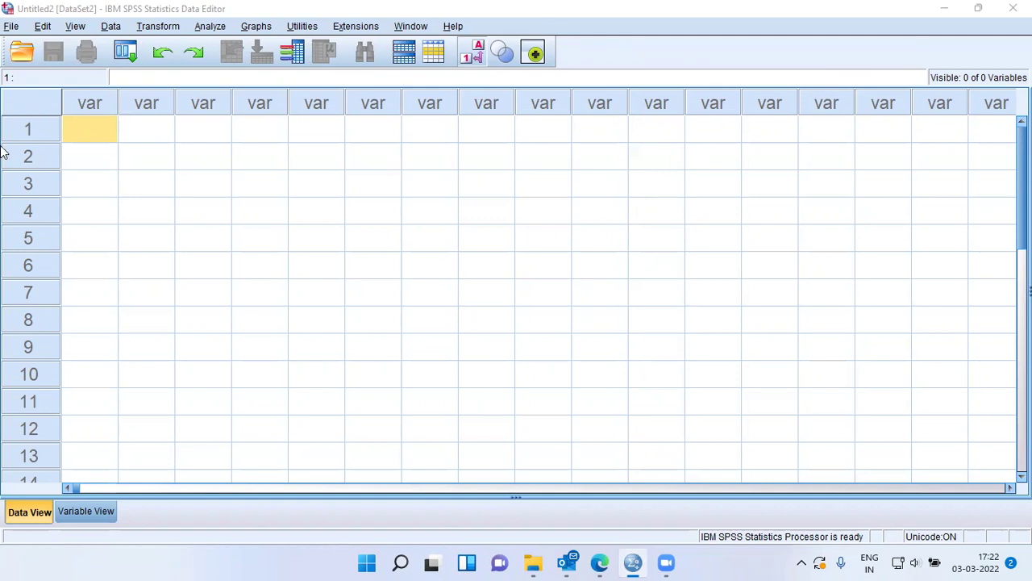
- Open testmarket.sav from the Recently Used Data list in the File menu
click(10, 27)
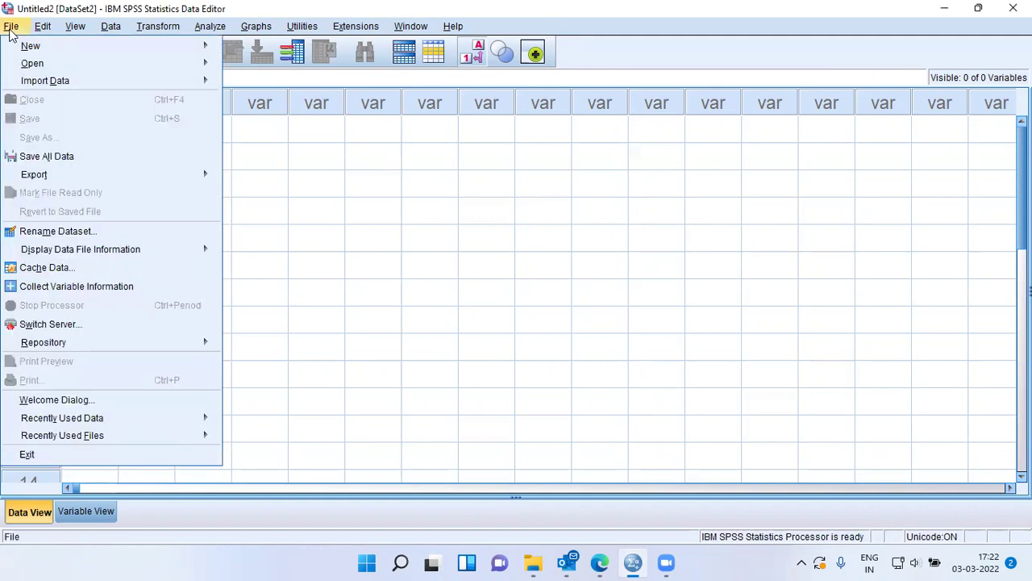
mouse_move(65, 425)
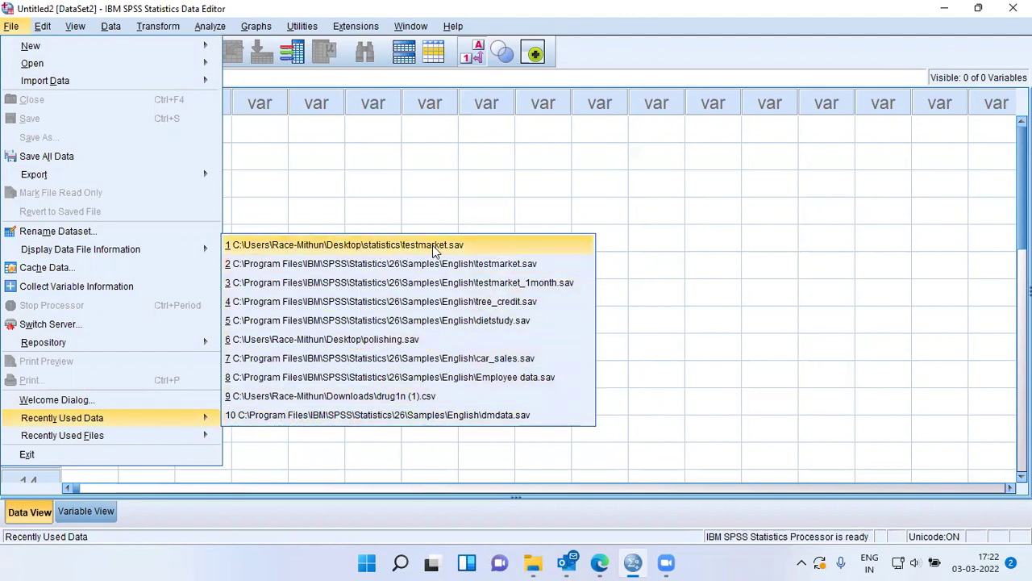
click(490, 249)
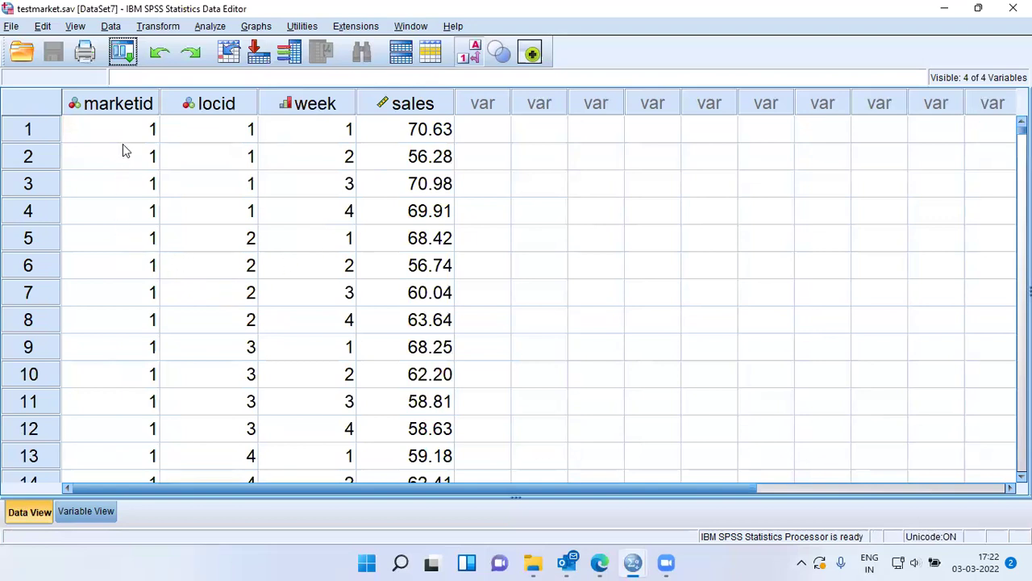
click(123, 108)
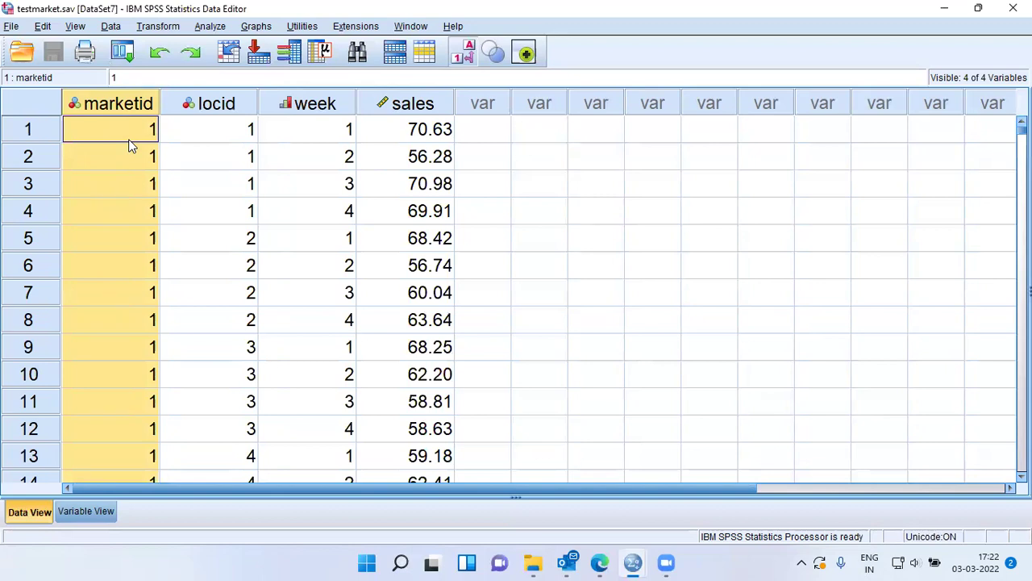
key(ctrl+Down)
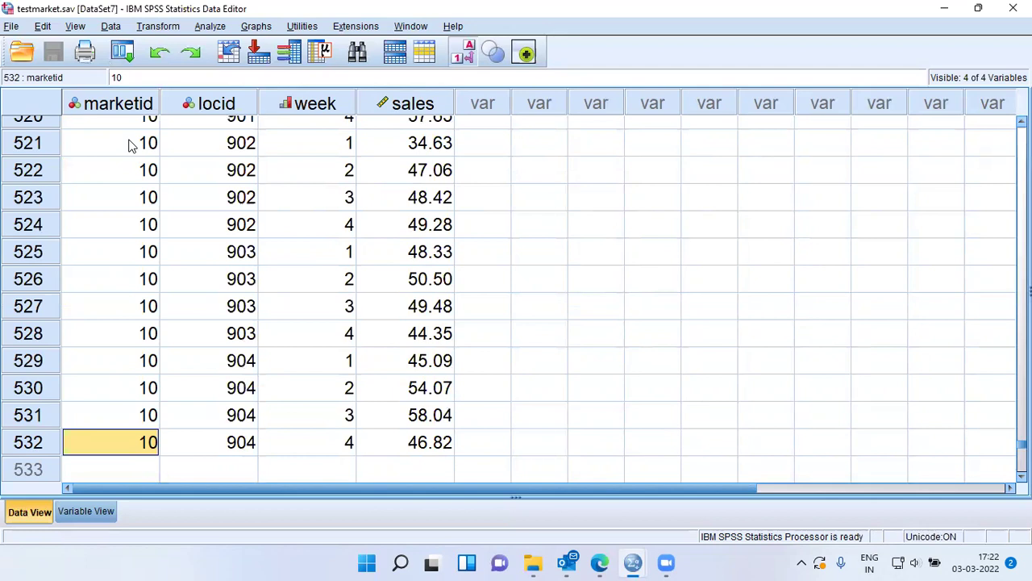
click(44, 448)
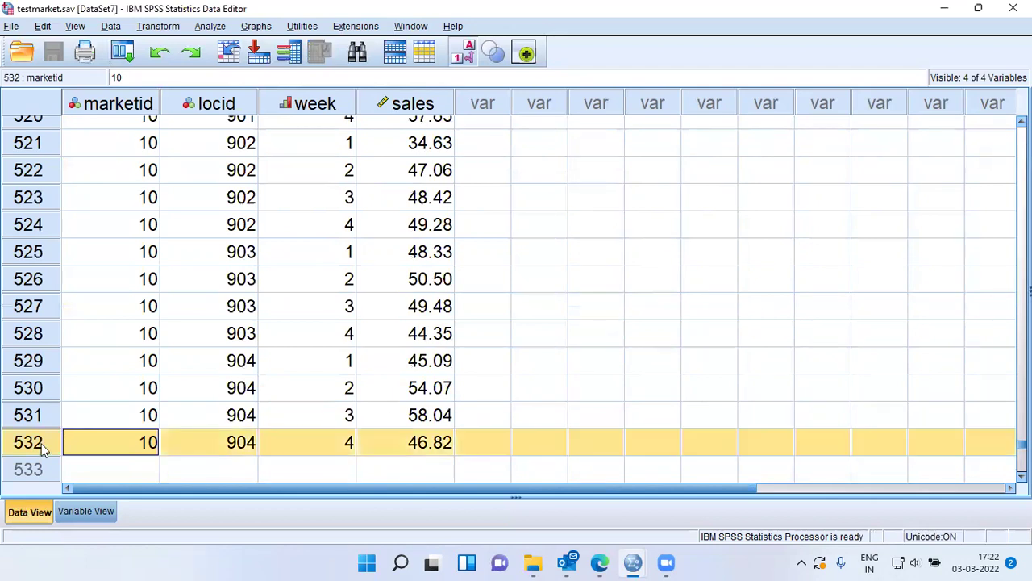
click(113, 451)
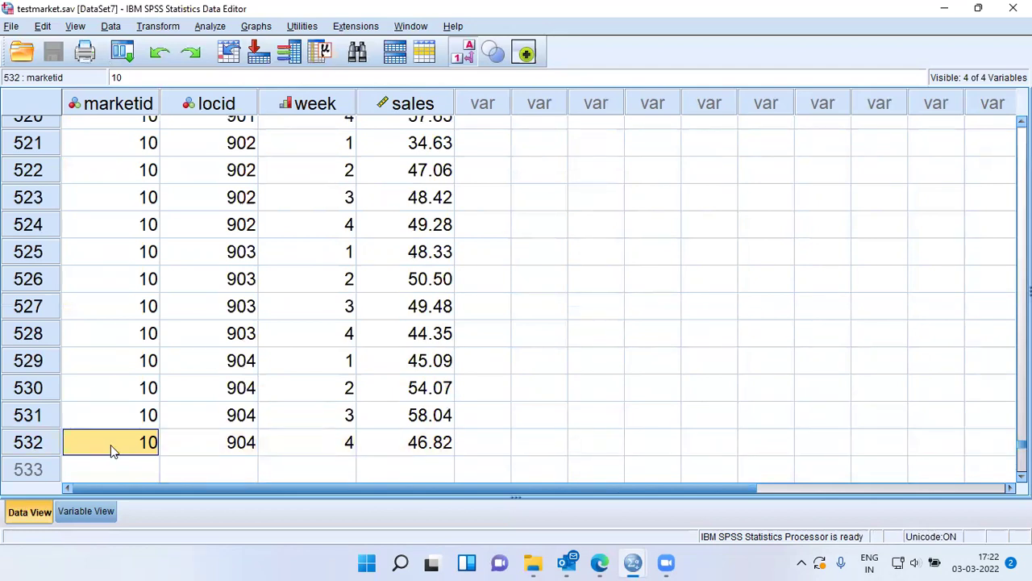
key(ctrl+Up)
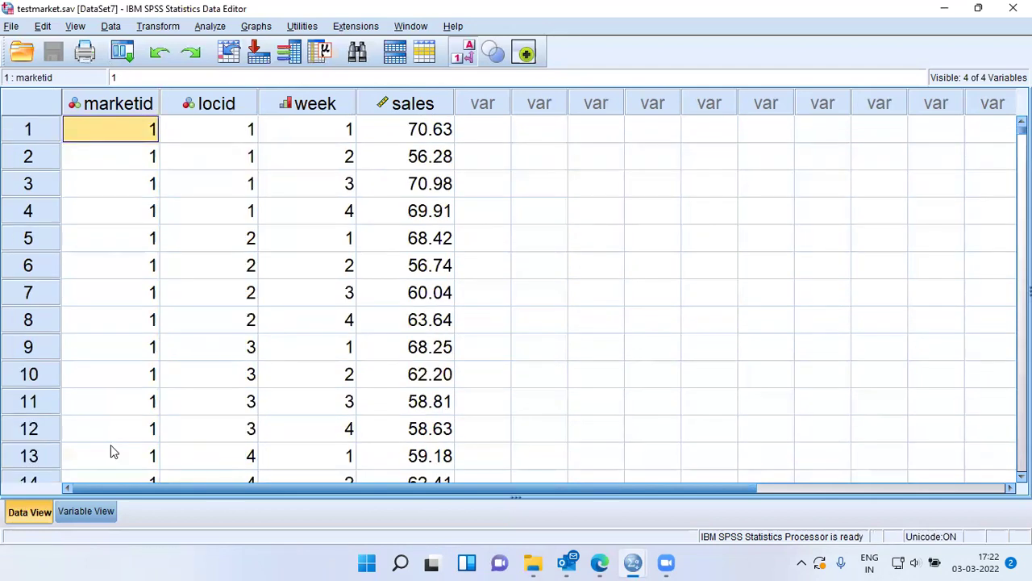
click(238, 137)
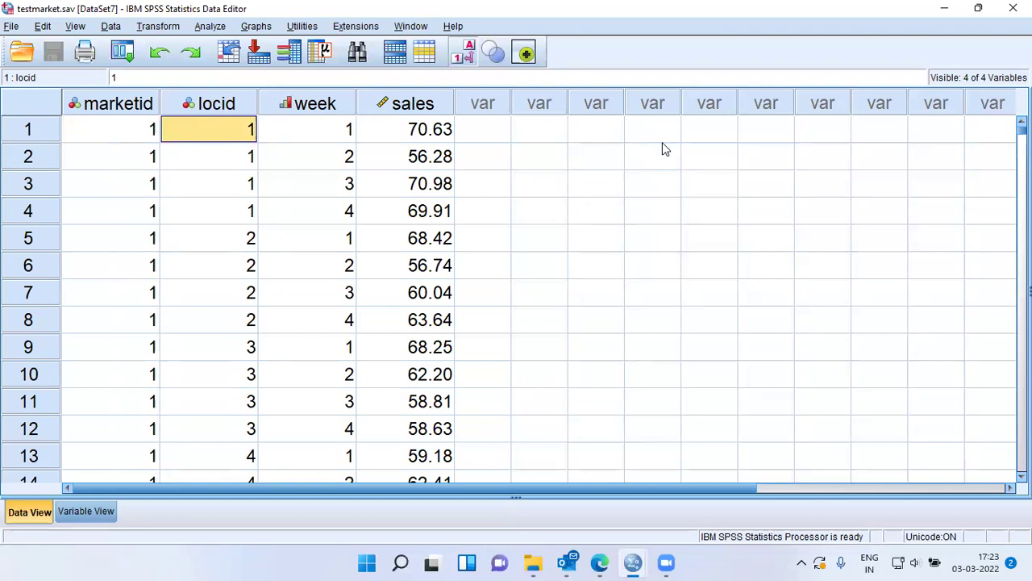
drag(41, 134, 43, 208)
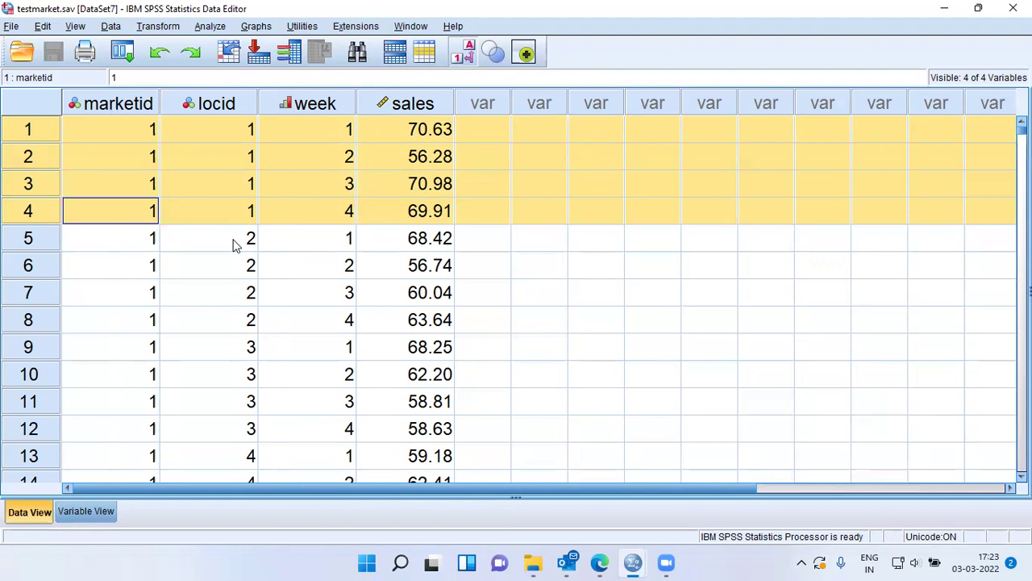
click(195, 242)
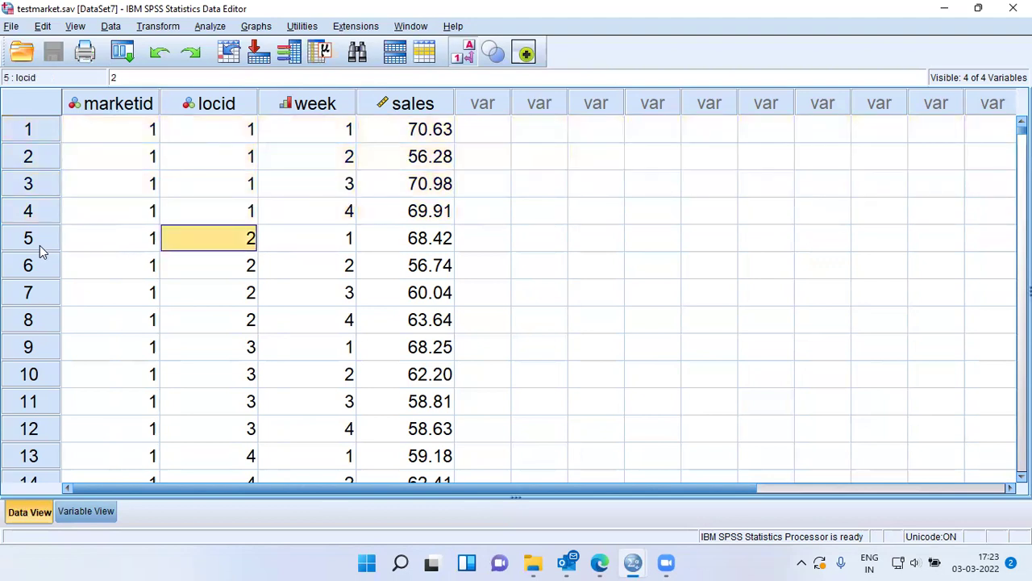
drag(39, 245, 45, 319)
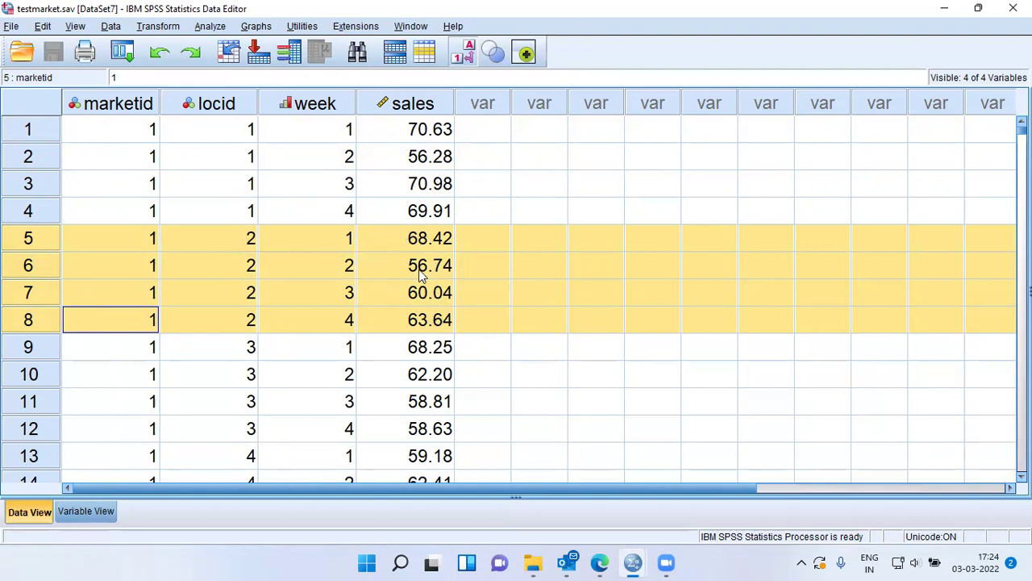
click(243, 246)
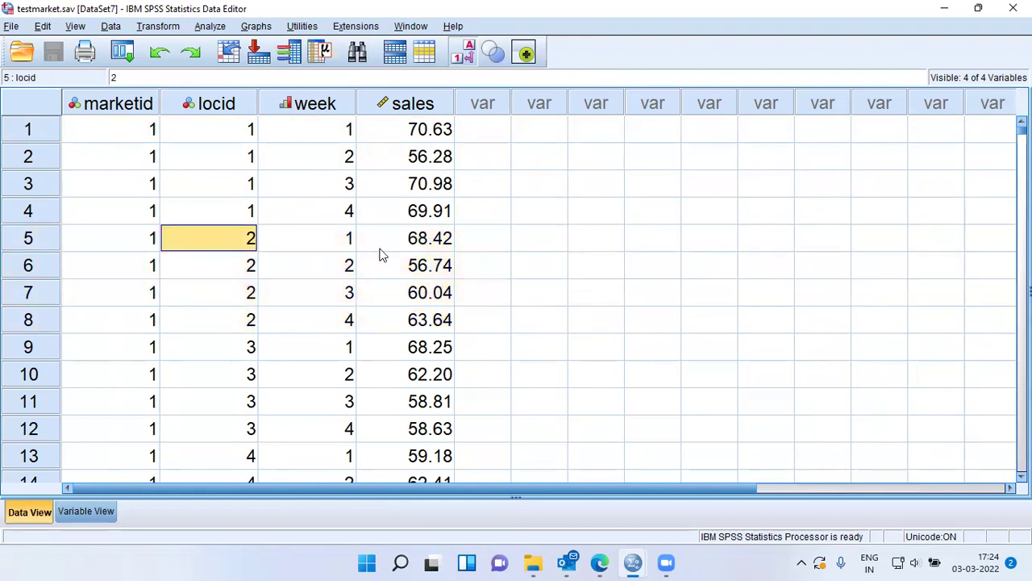
key(ctrl+Down)
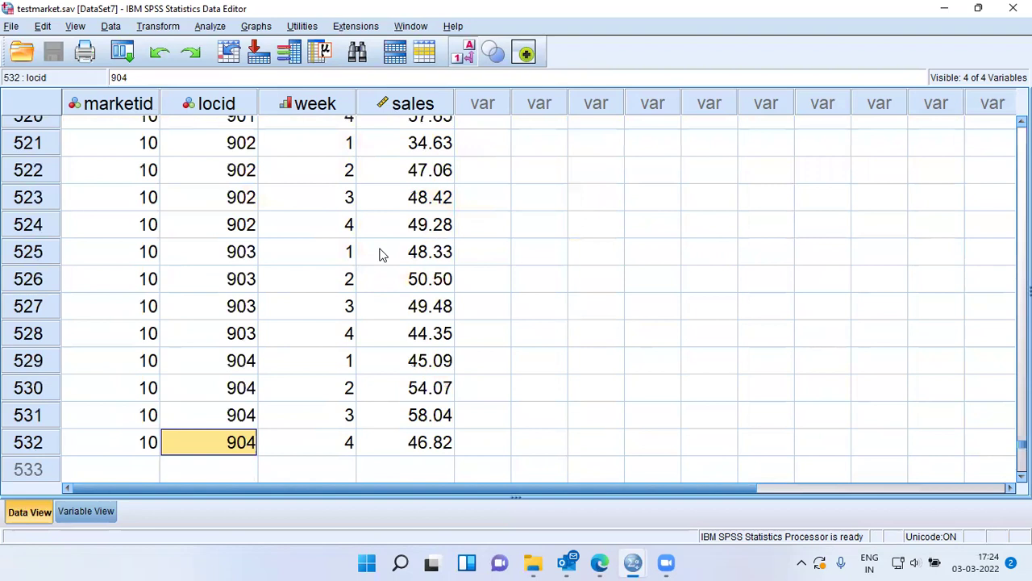
key(ctrl+Up)
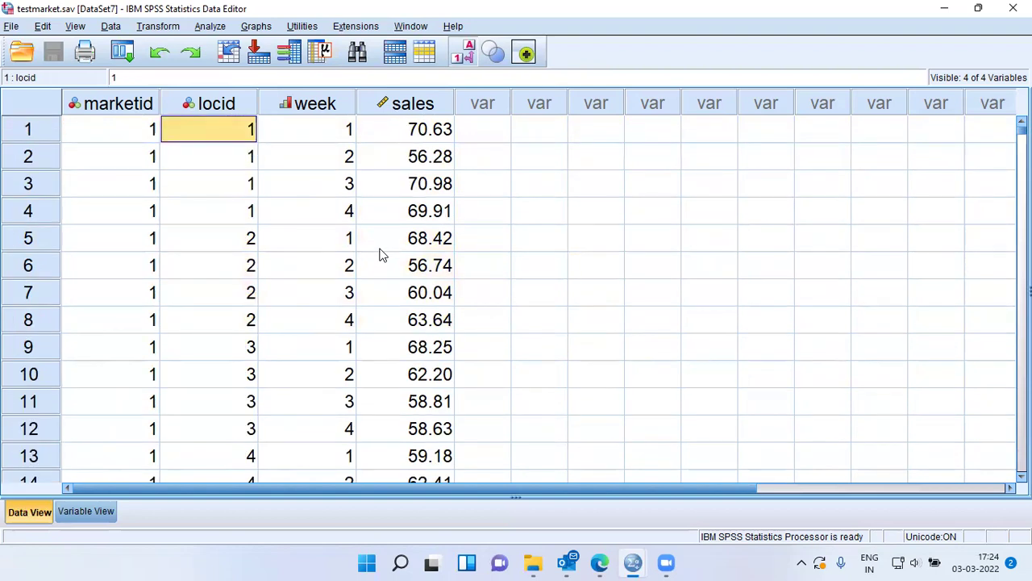
drag(45, 131, 51, 207)
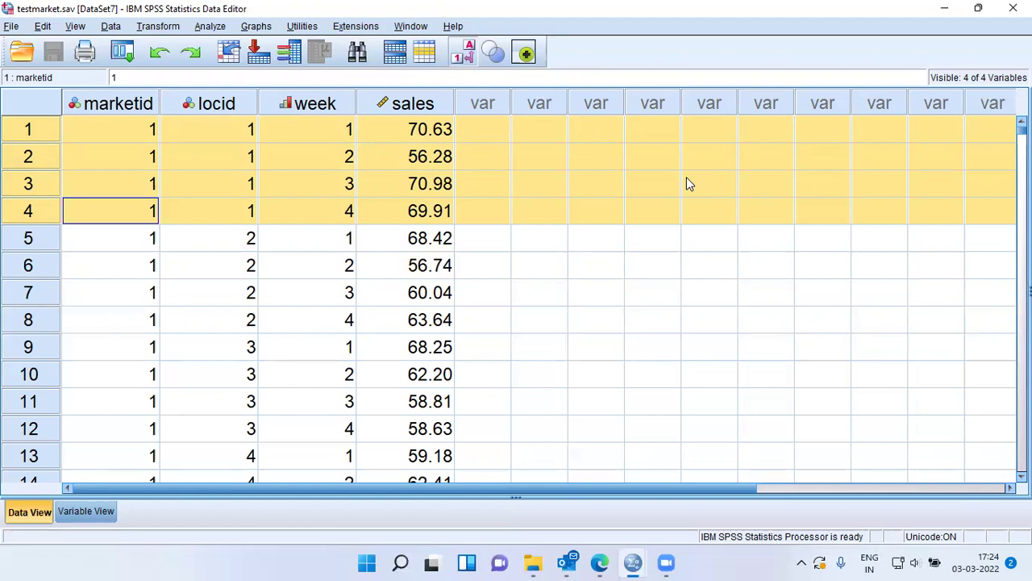
click(485, 109)
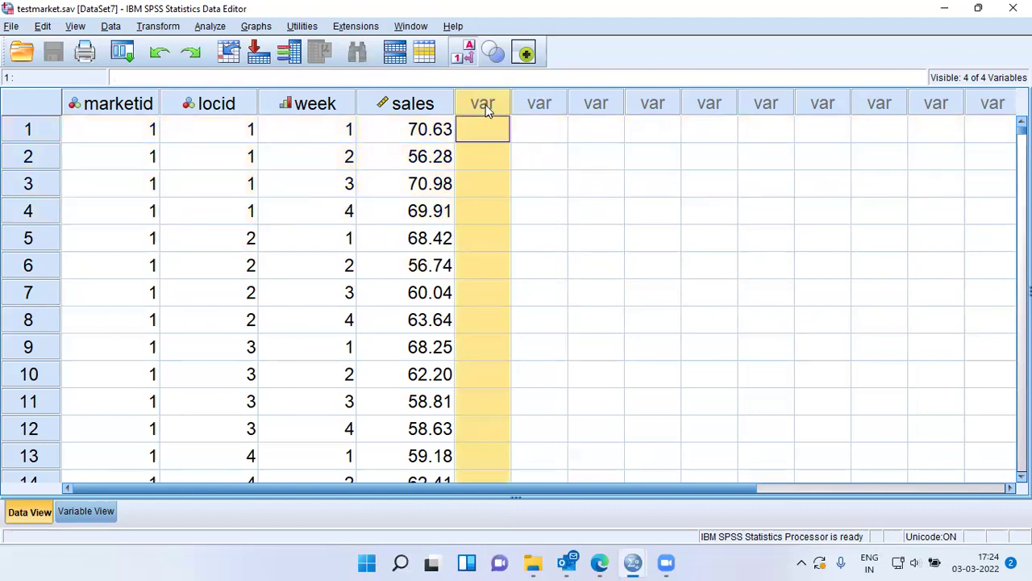
click(550, 106)
click(592, 105)
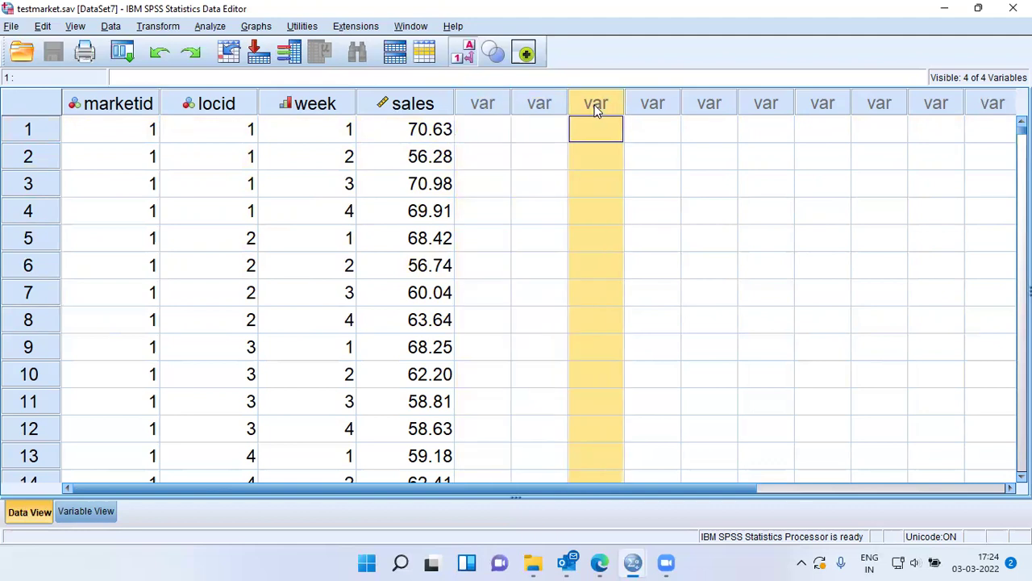
click(669, 108)
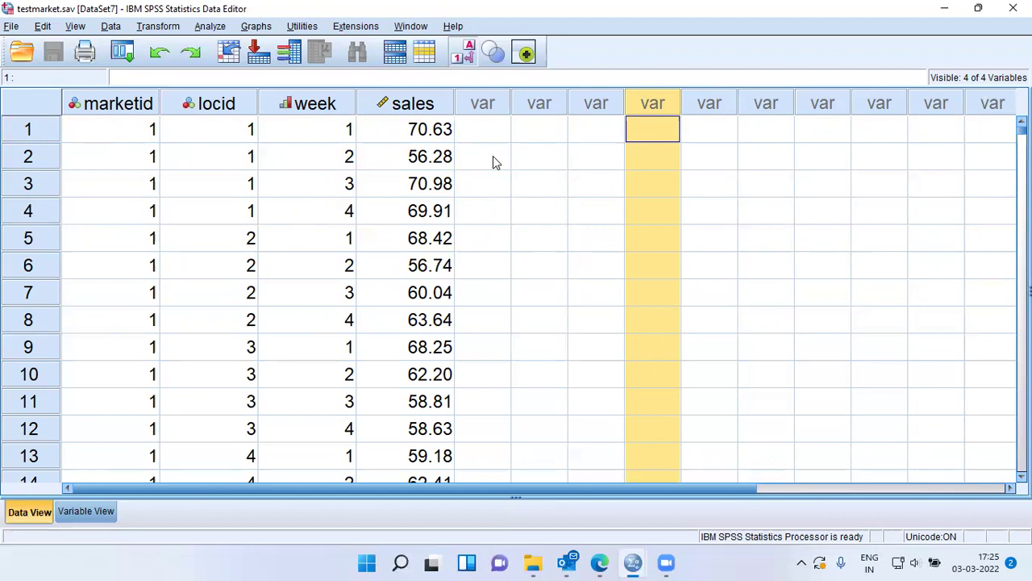
drag(29, 133, 43, 215)
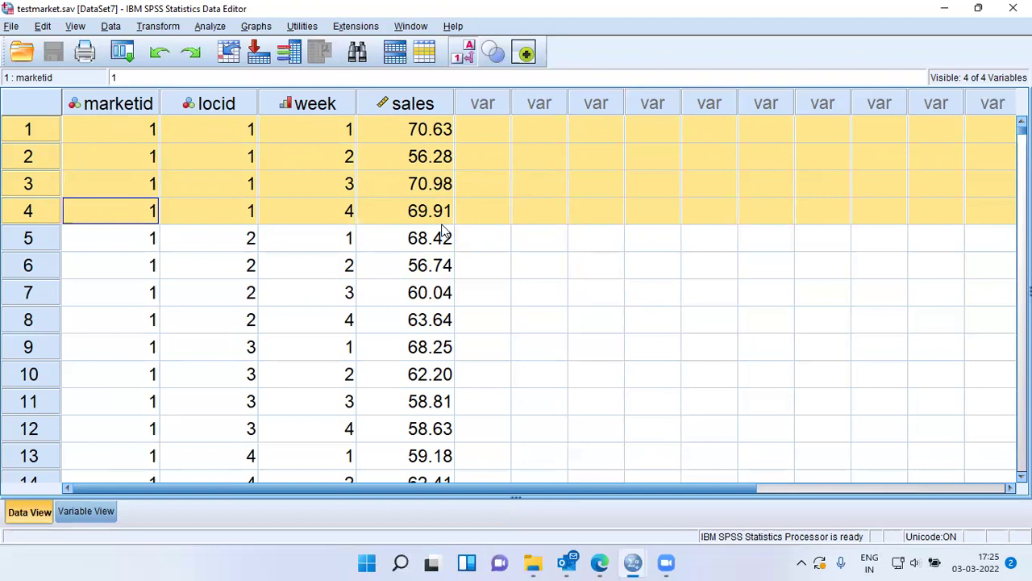
- Launch the Restructure Data Wizard from the Data menu
click(111, 26)
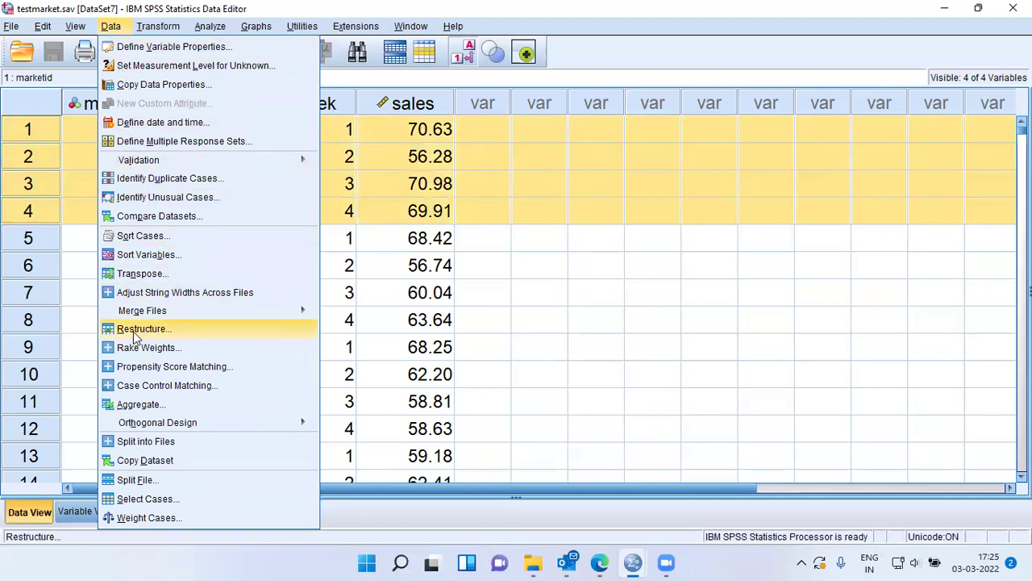
click(181, 335)
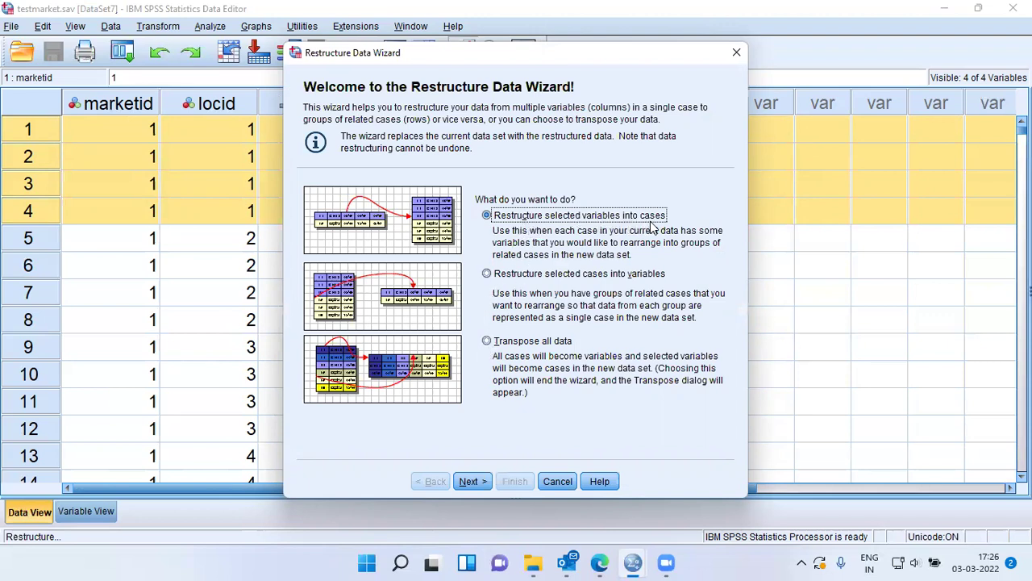
- Choose 'Restructure selected cases into variables' and move the wizard aside to reveal the week column
click(489, 275)
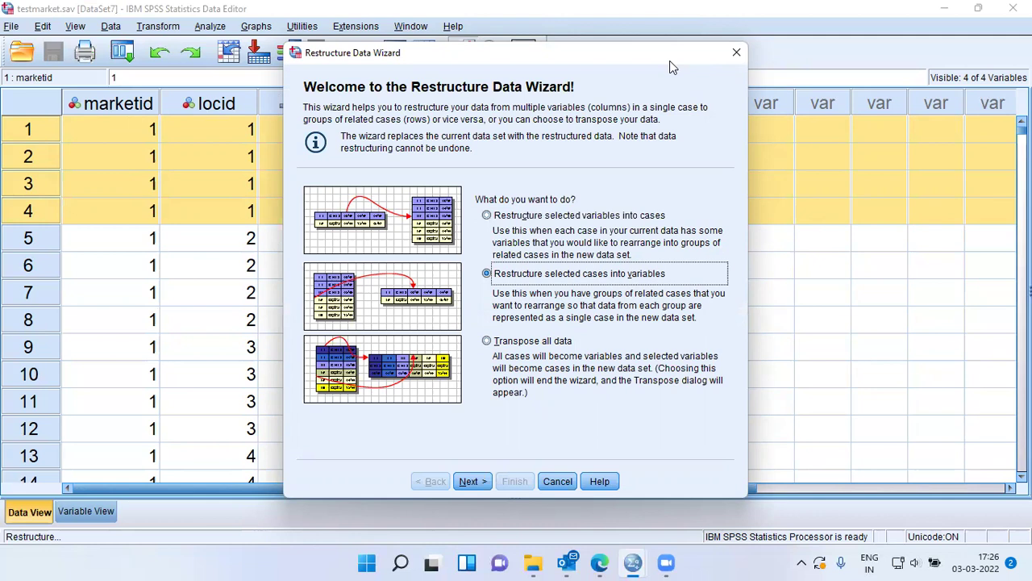
drag(674, 68, 799, 65)
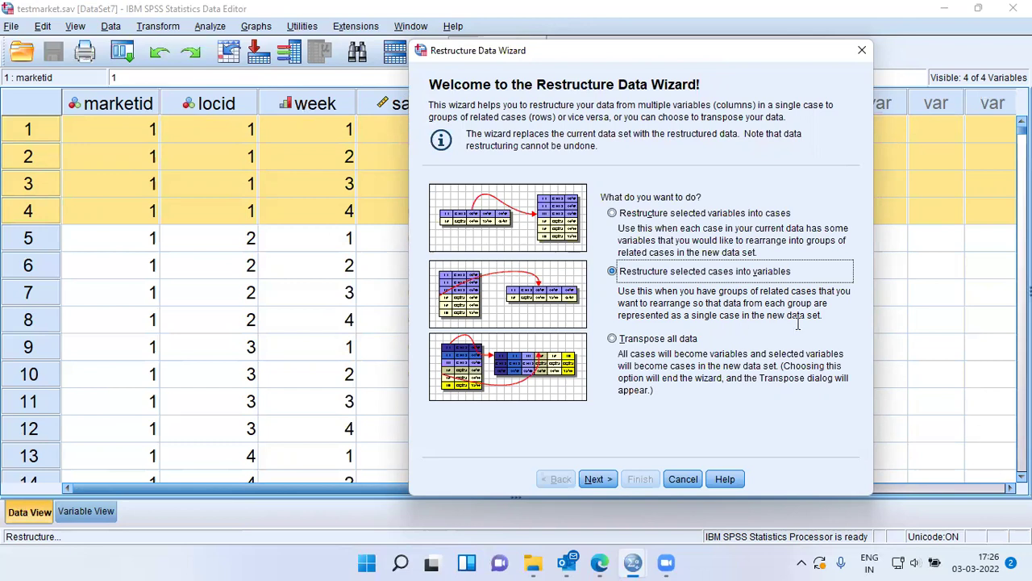
- In Step 2, make Location ID [locid] the identifier variable and Week [week] the index variable
click(597, 479)
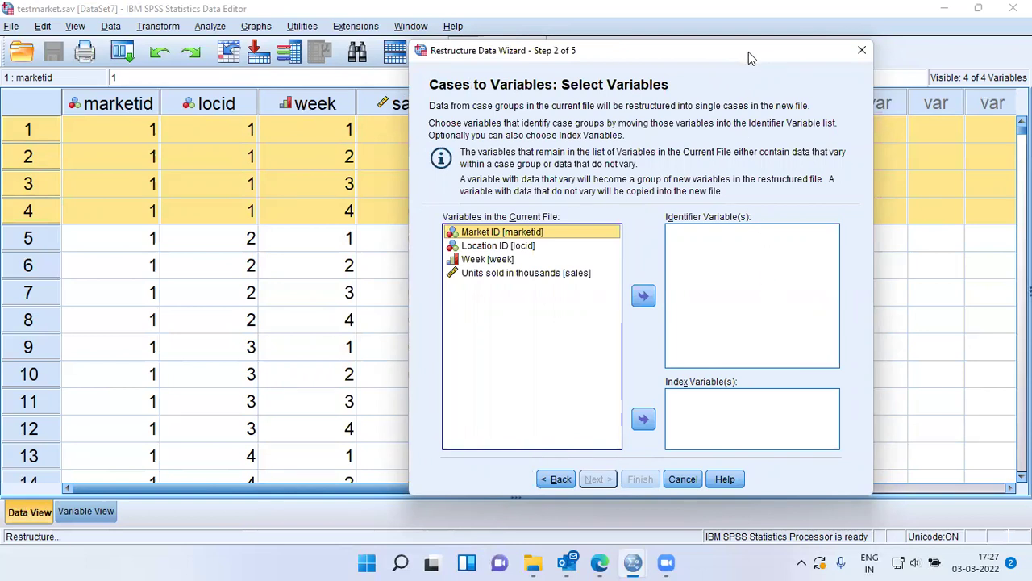
drag(748, 52, 831, 46)
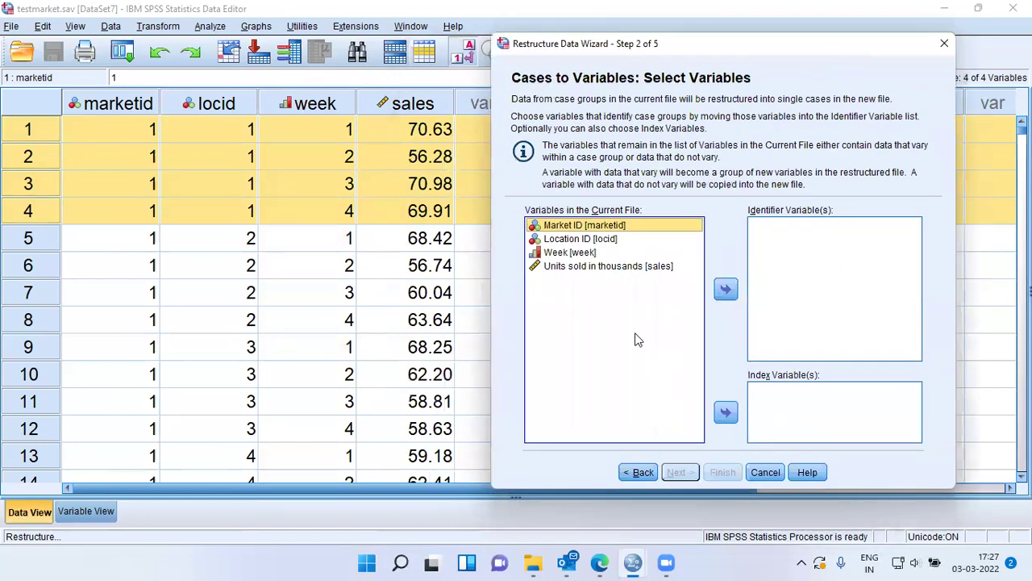
click(605, 240)
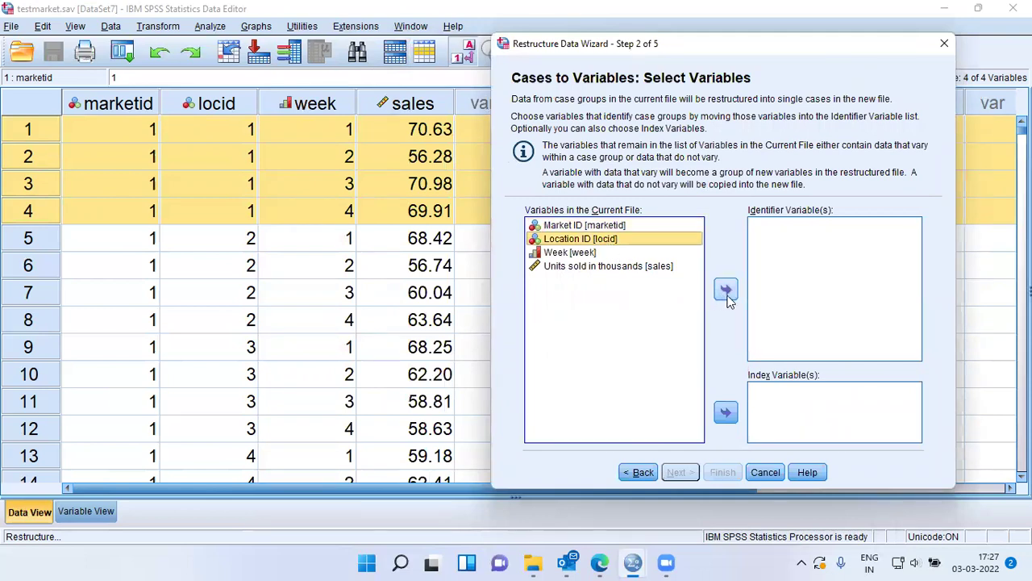
click(725, 291)
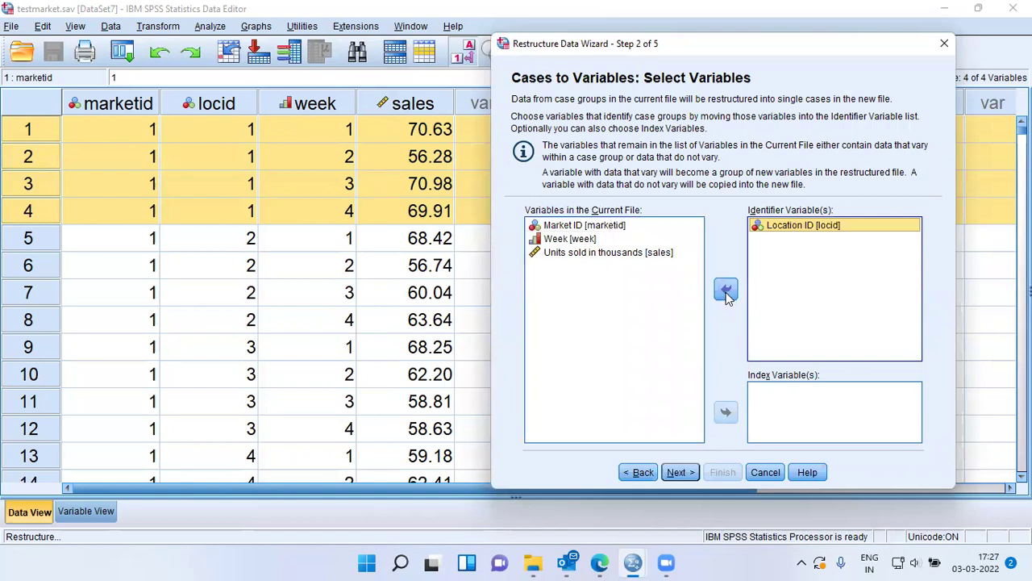
click(583, 240)
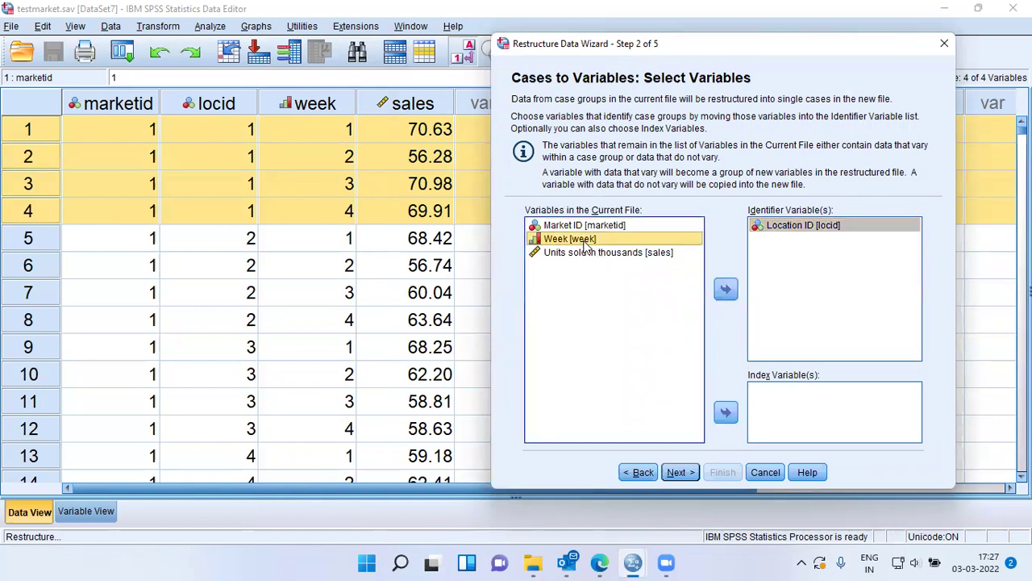
click(726, 412)
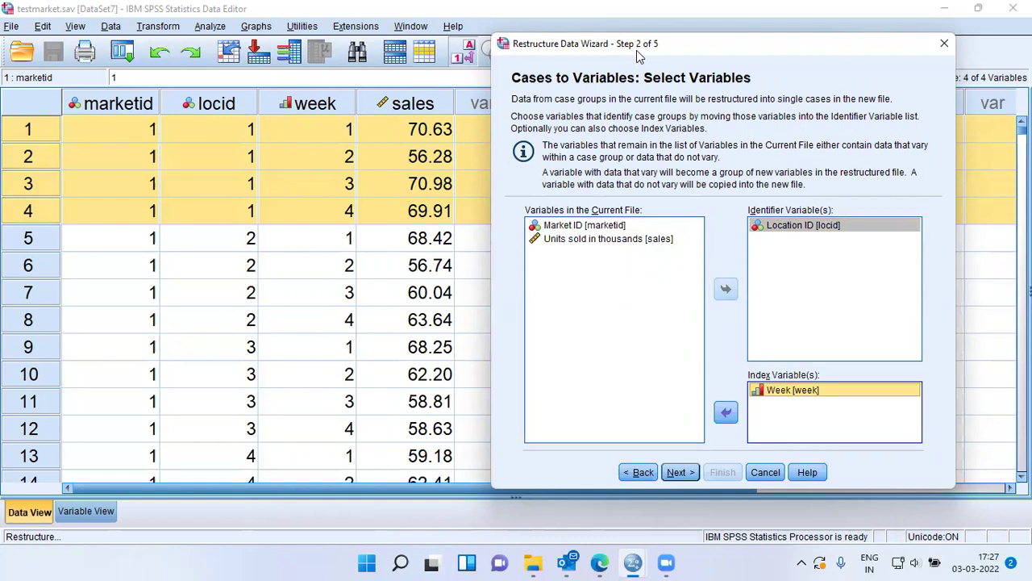
drag(637, 51, 658, 52)
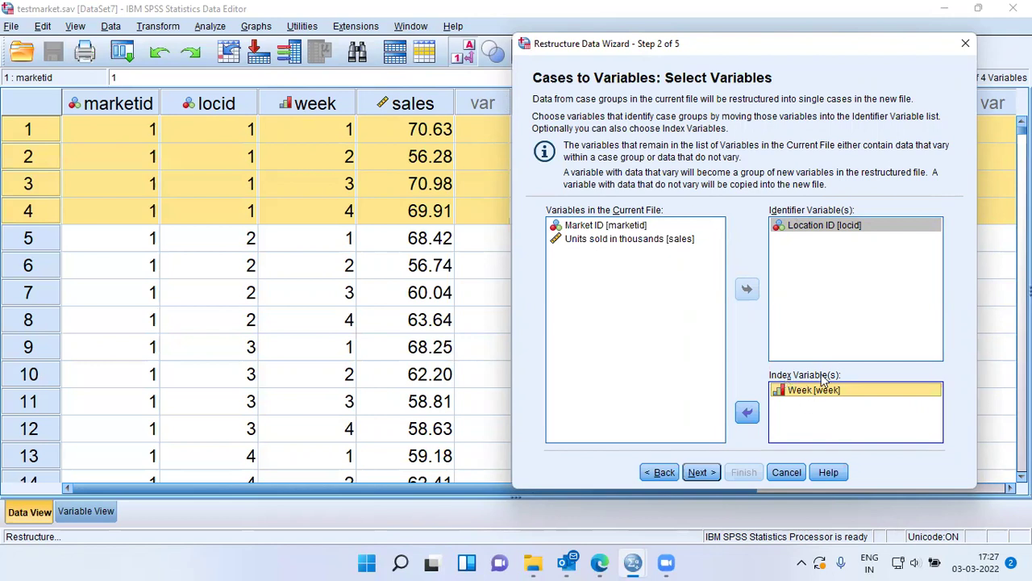
- Keep default sorting and options, restructure the data now, and accept the Sets warning
click(699, 473)
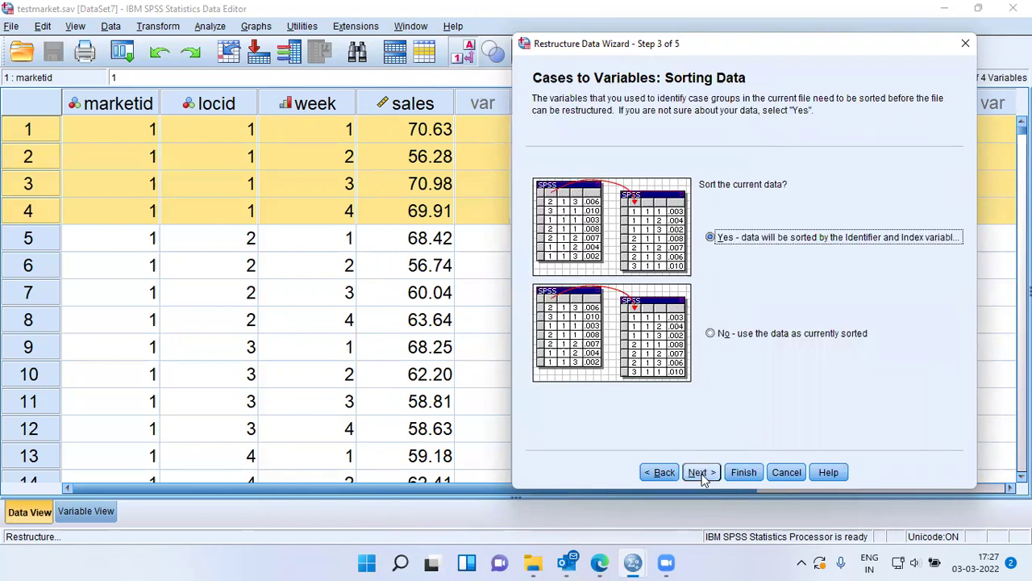
click(700, 473)
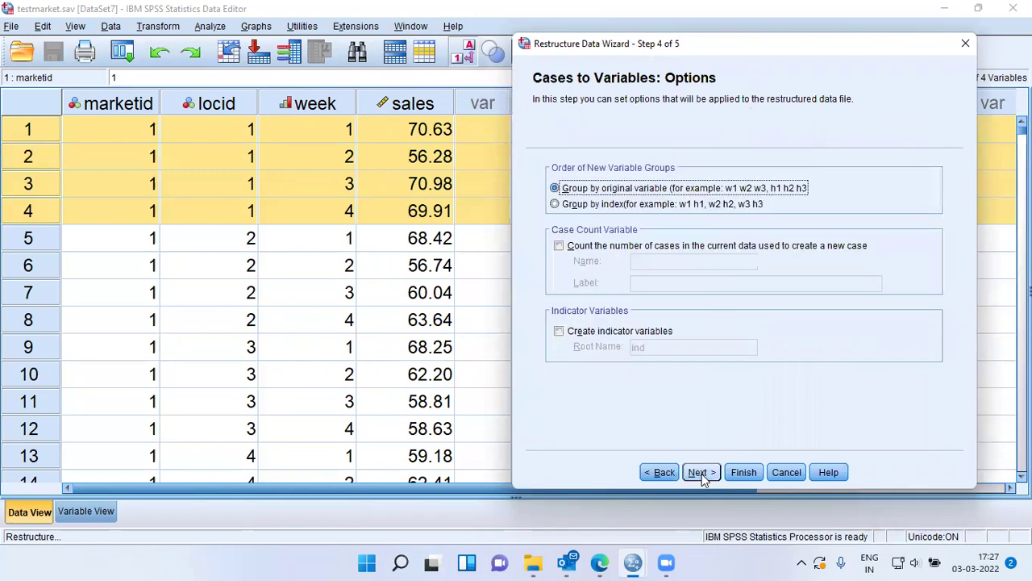
click(700, 472)
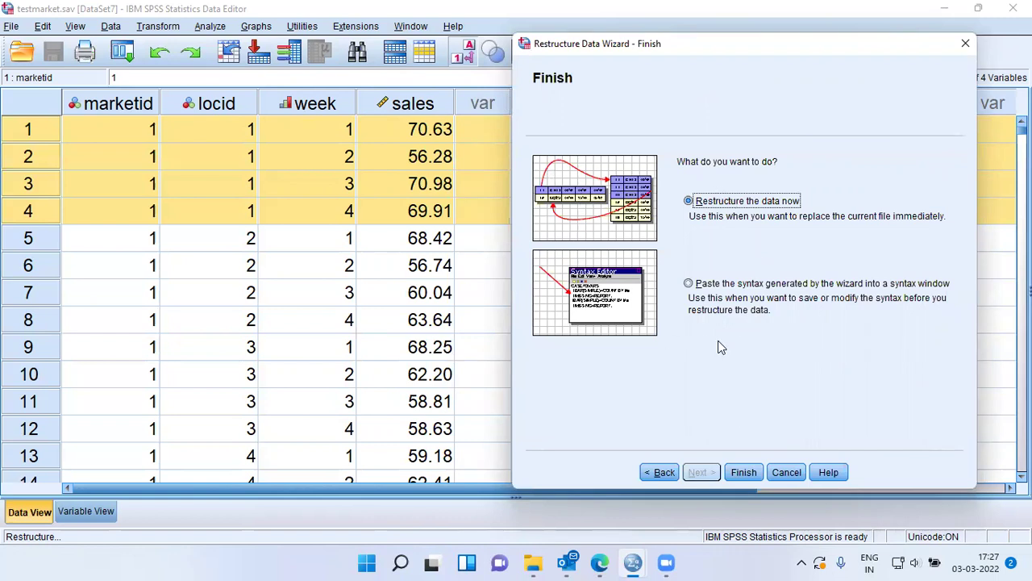
click(743, 472)
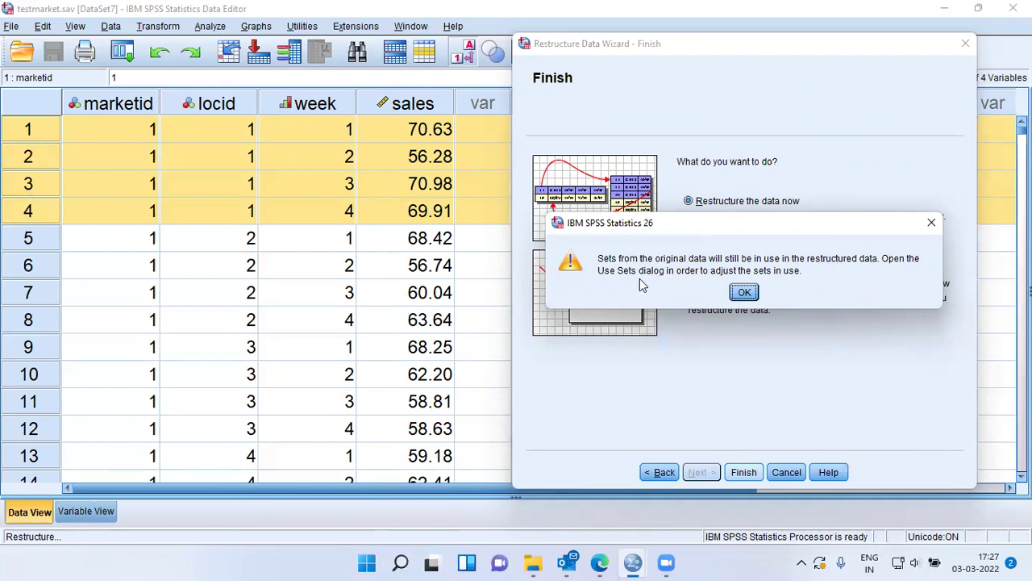
click(743, 293)
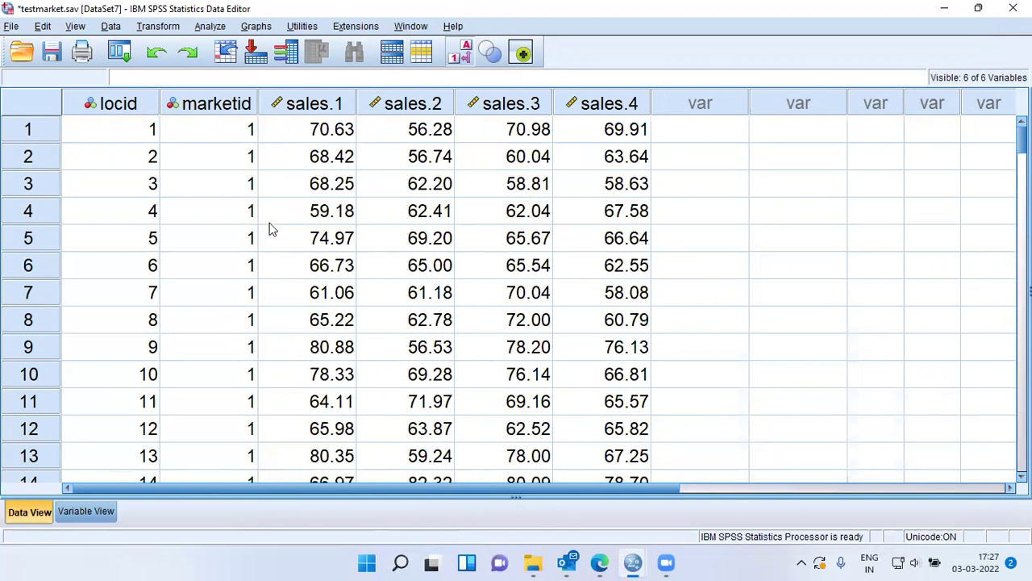
click(312, 105)
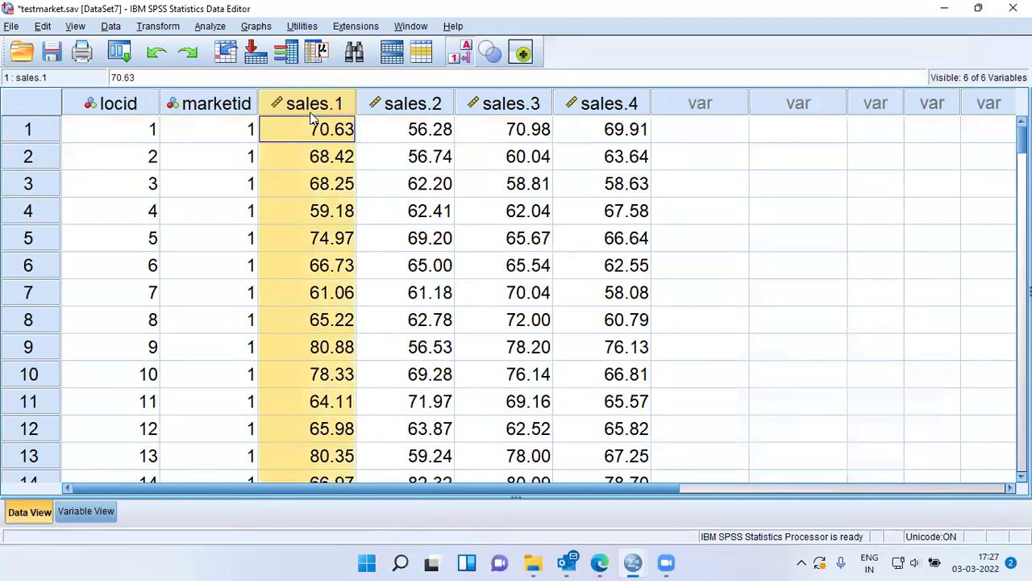
click(401, 109)
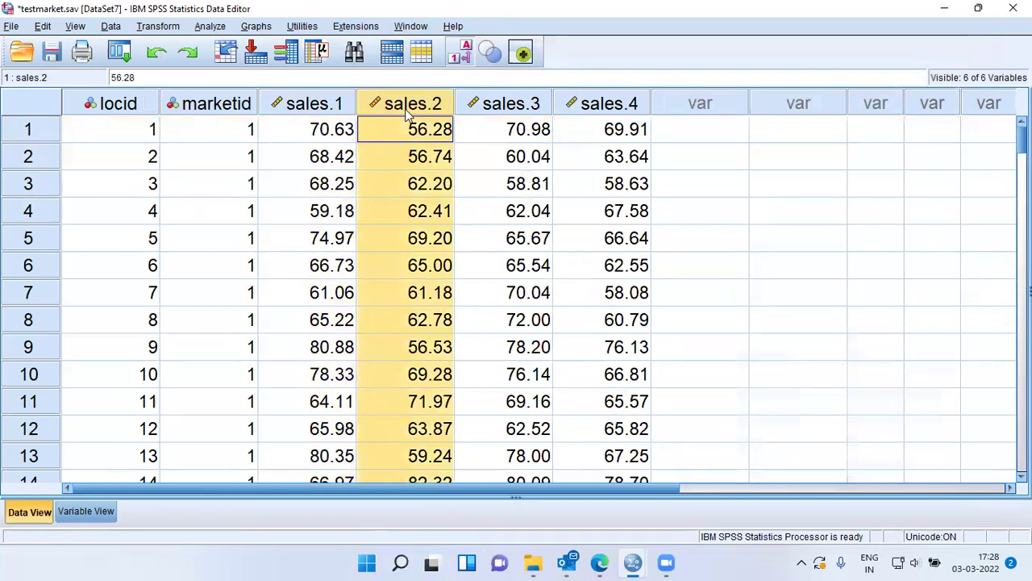
click(520, 113)
click(606, 108)
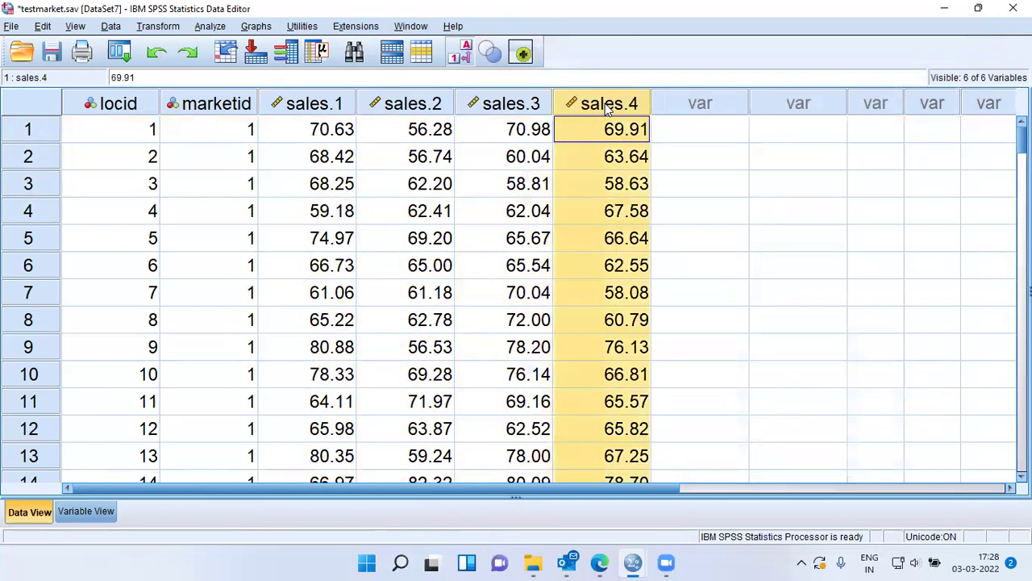
click(342, 113)
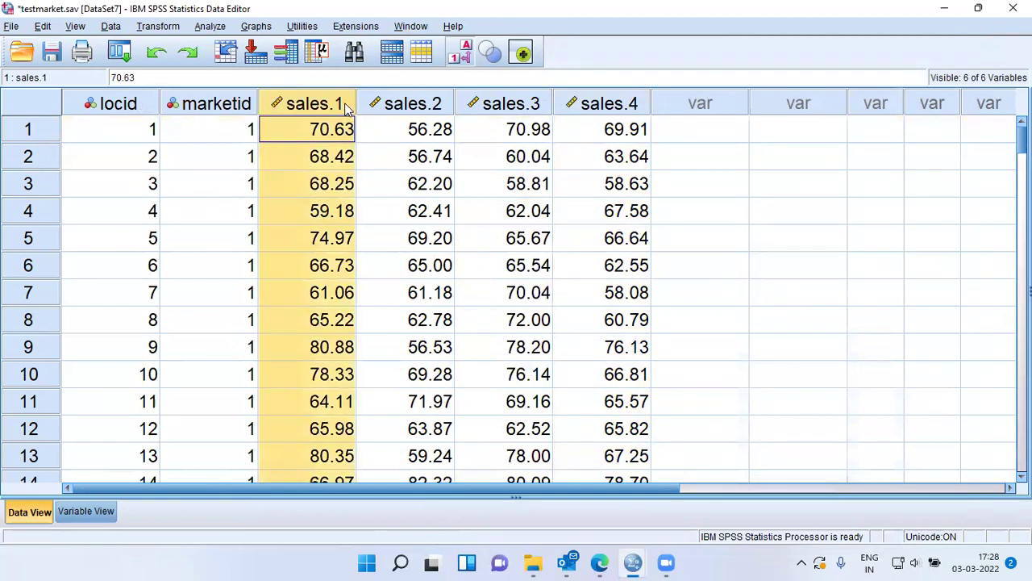
click(443, 111)
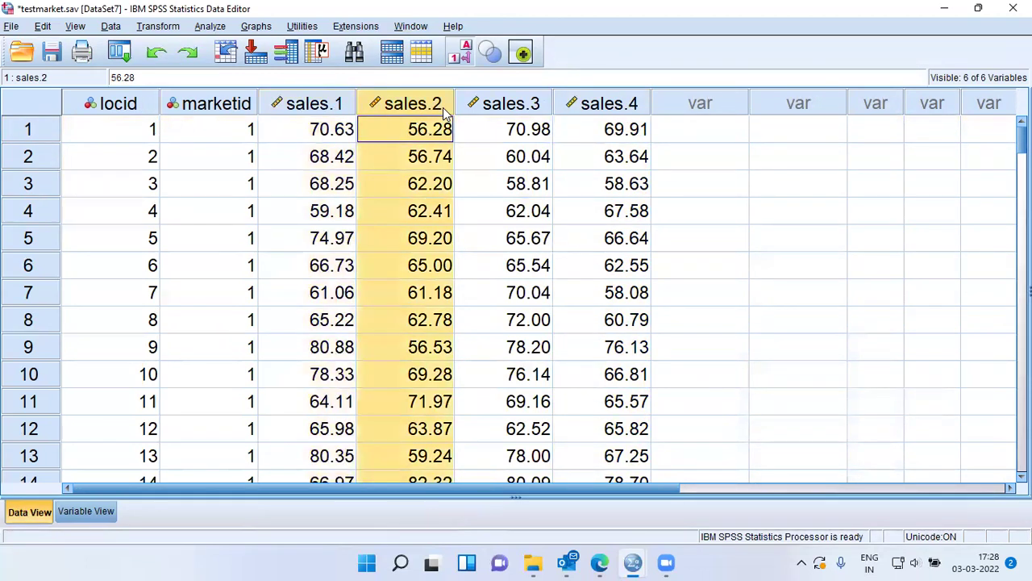
click(538, 110)
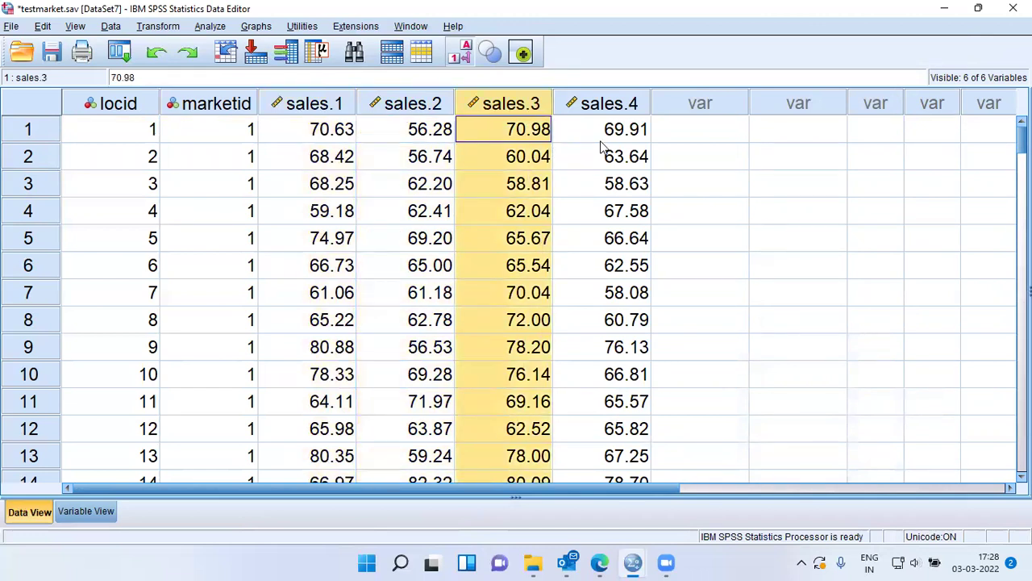
click(643, 111)
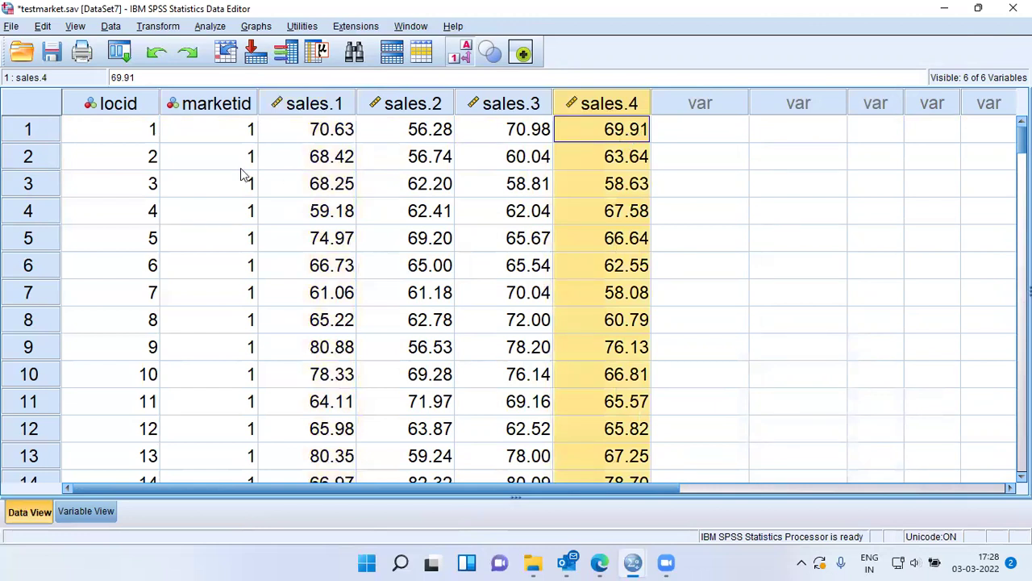
click(33, 133)
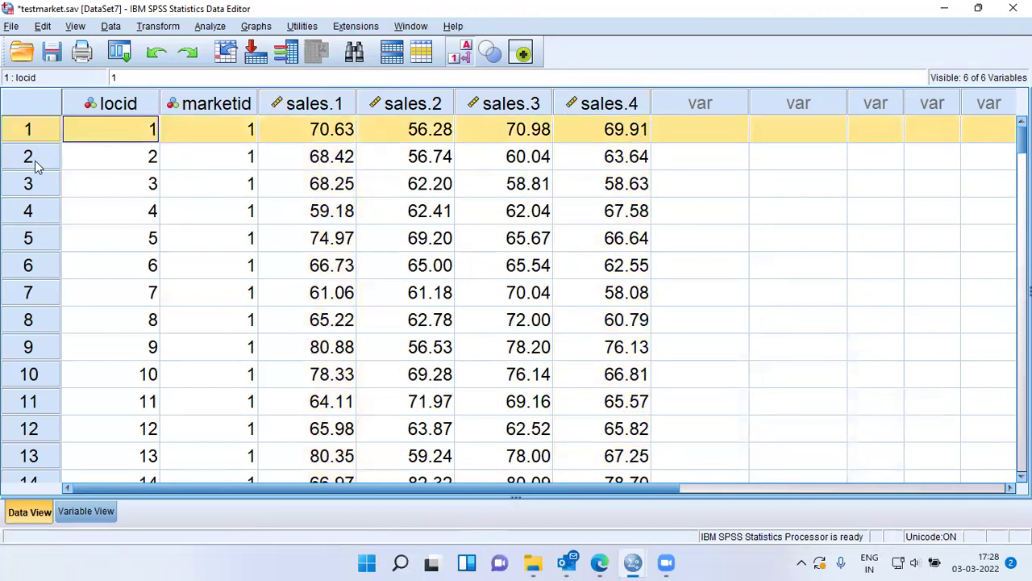
click(35, 160)
click(133, 134)
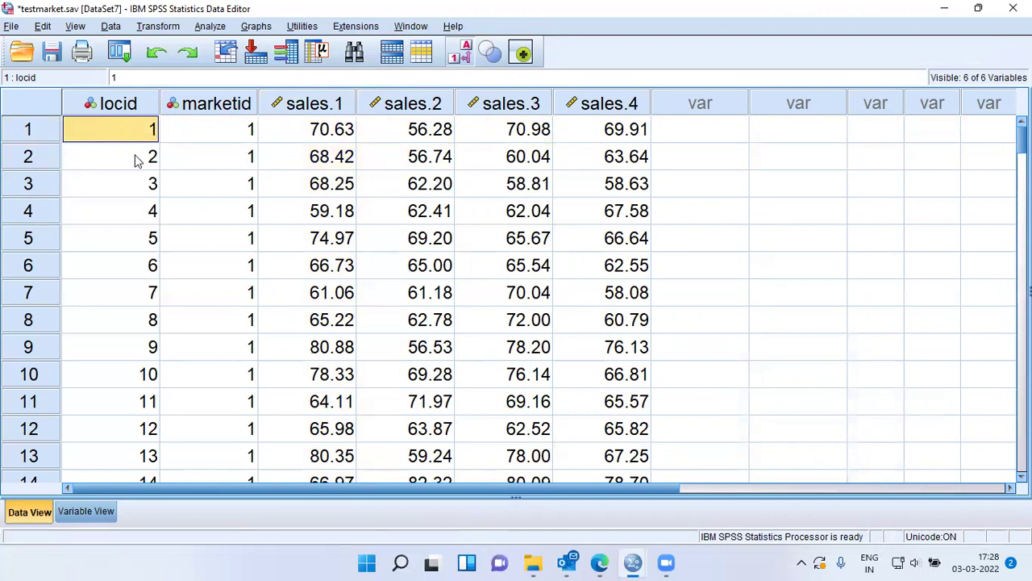
key(ctrl+Down)
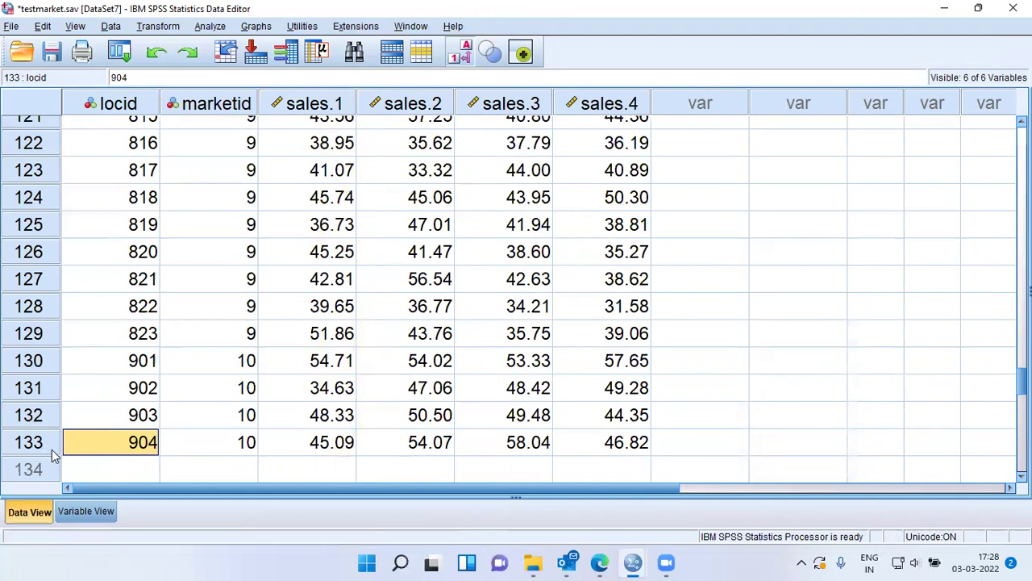
scroll(102, 466, down, 1)
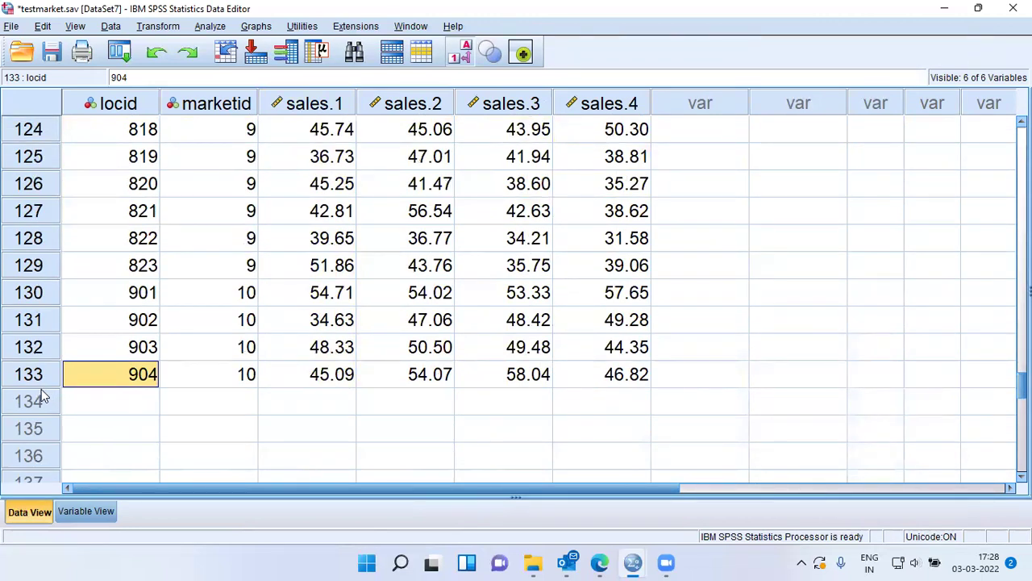
key(ctrl+Up)
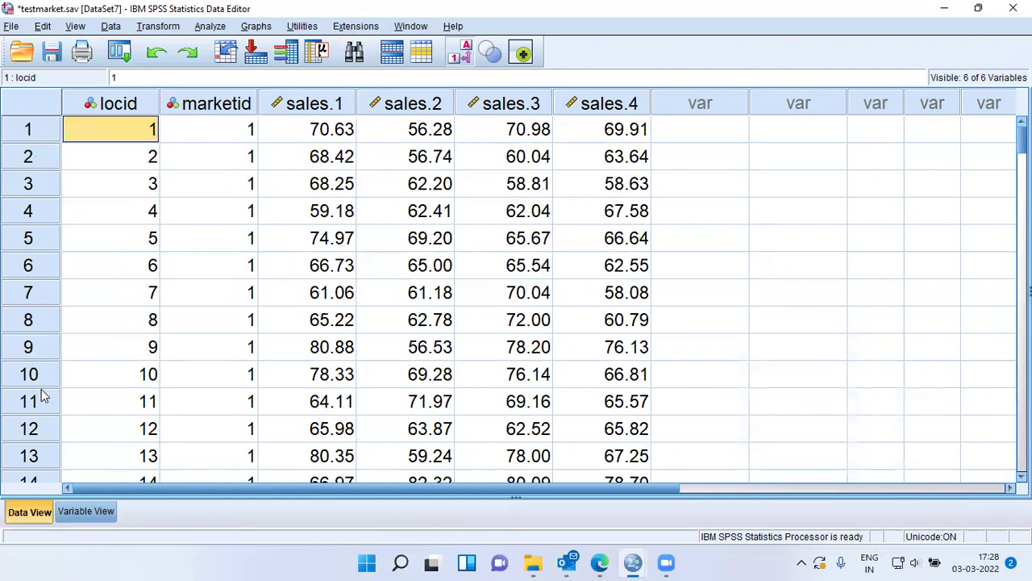
- Select the sales.1, sales.2, sales.3 and sales.4 column headers as one block
click(332, 108)
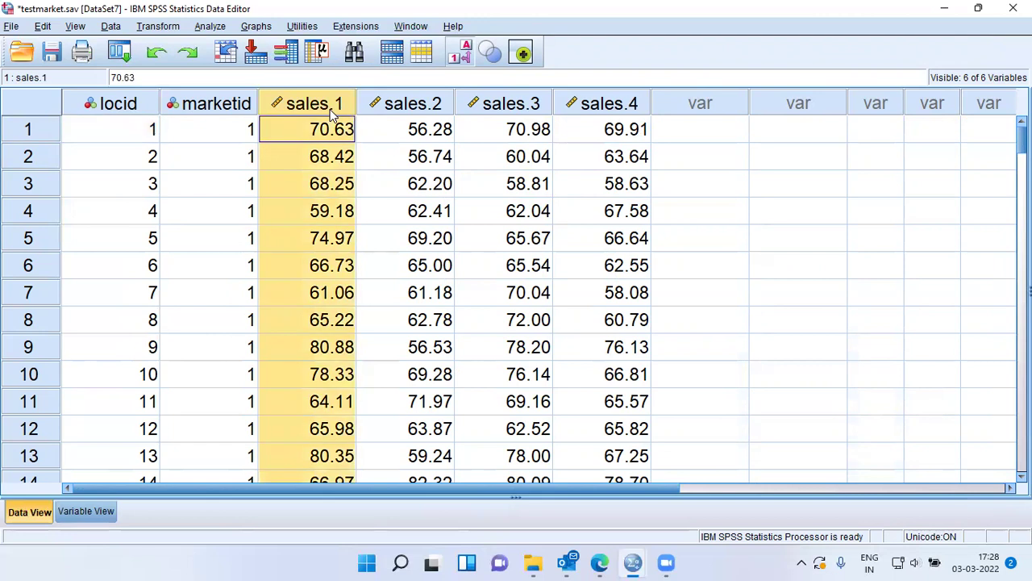
click(395, 109)
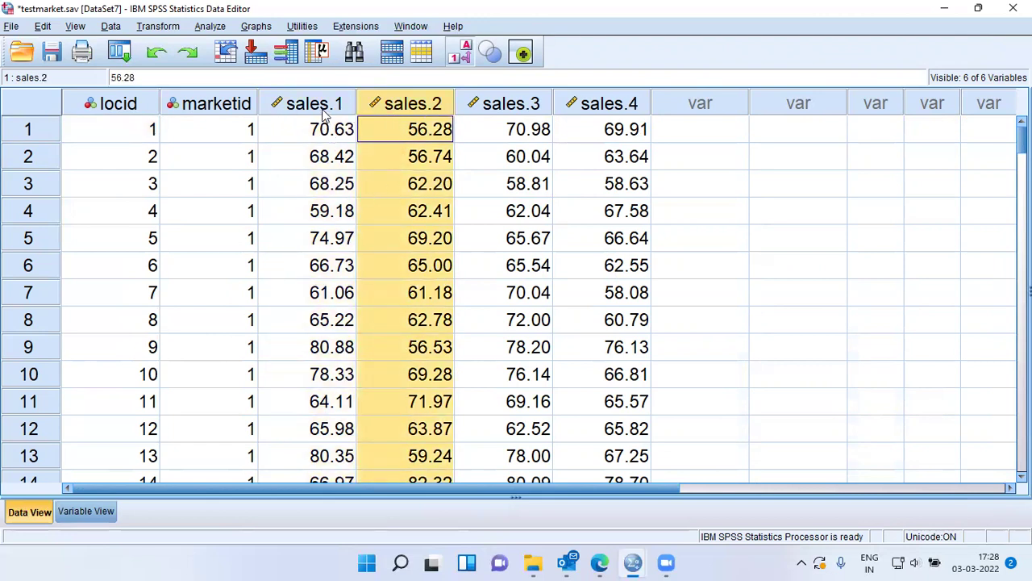
drag(324, 113, 580, 109)
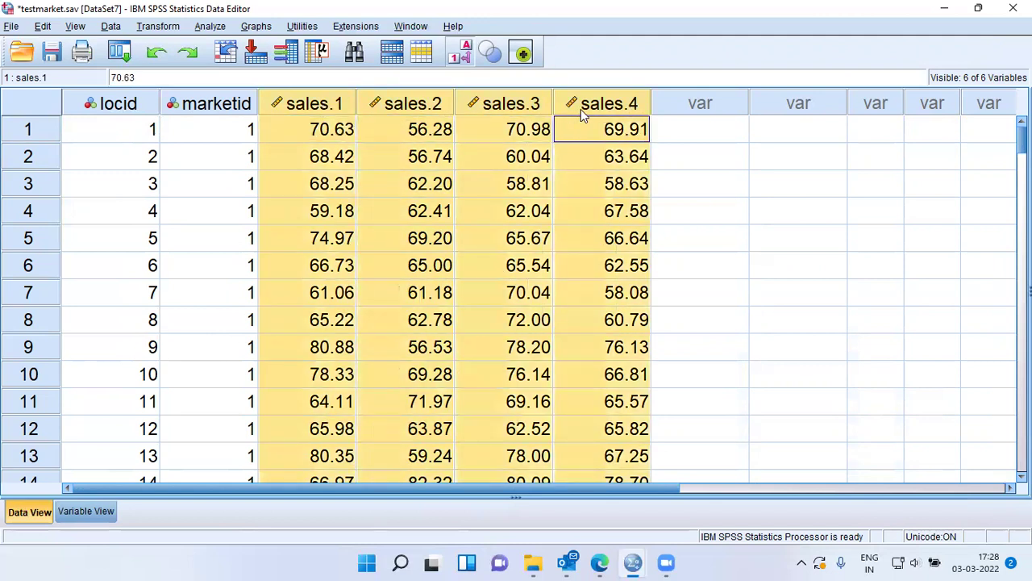